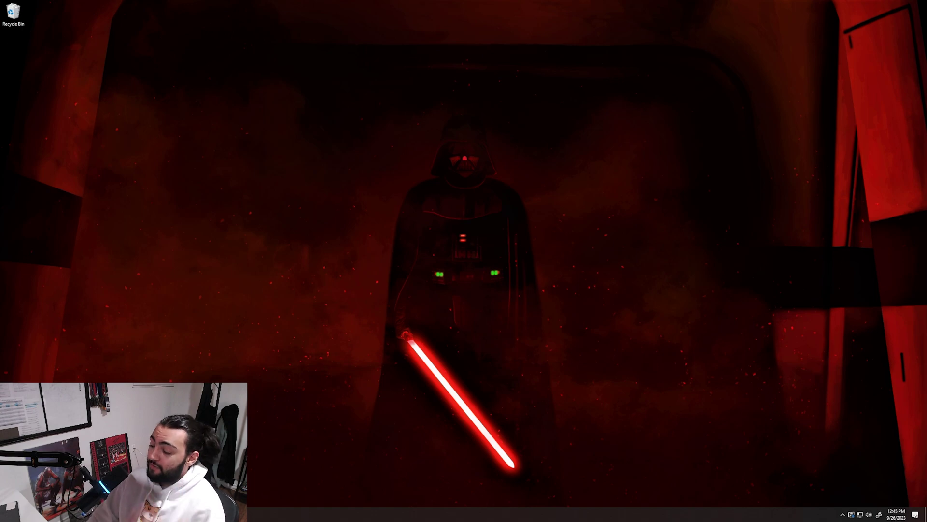
Step: Launch NVIDIA GeForce Experience from the NVIDIA tray icon's menu
click(842, 516)
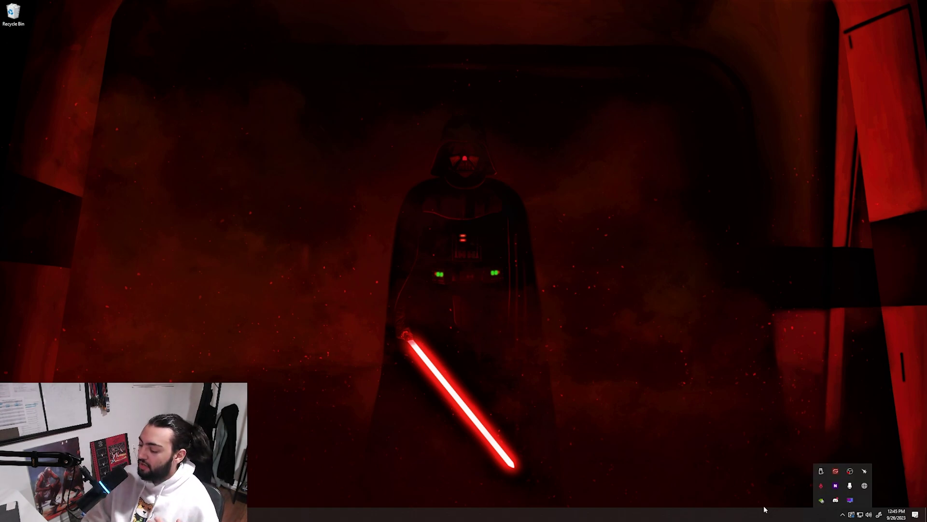
right_click(822, 499)
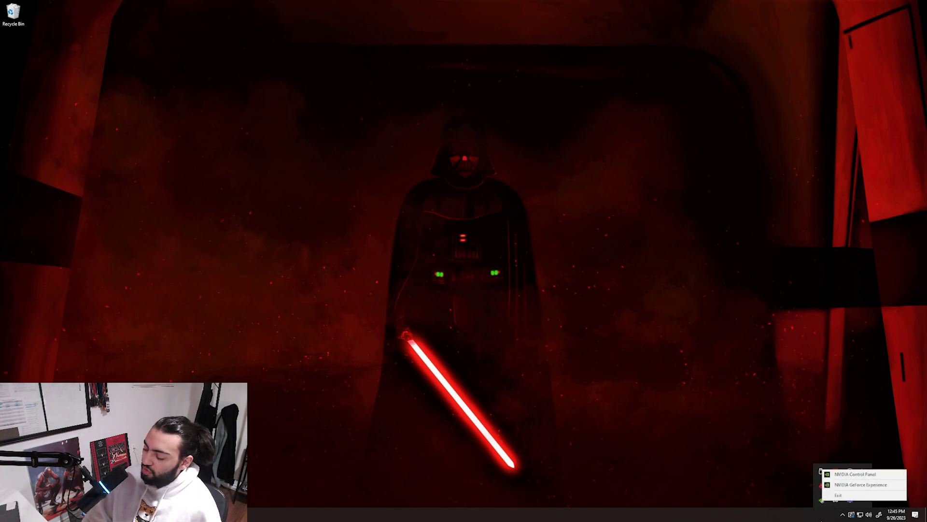
click(856, 485)
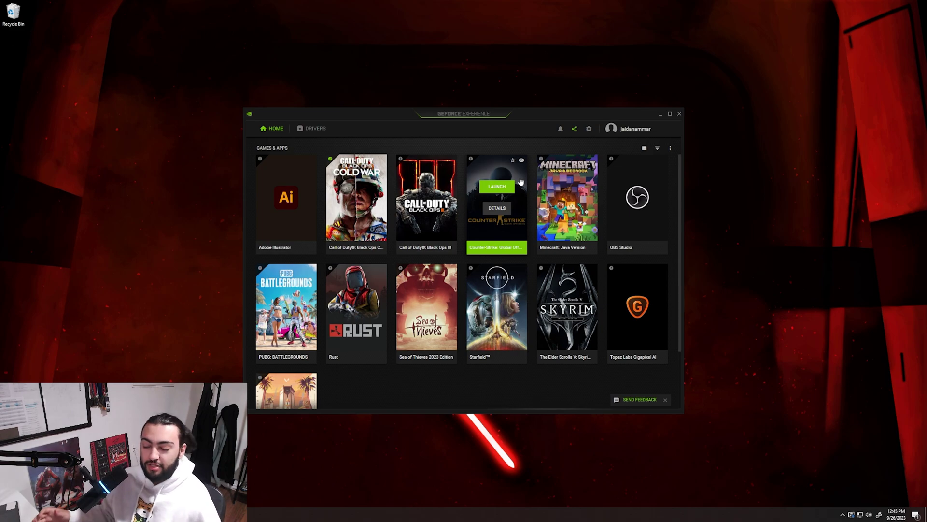
Step: On the Drivers page, check for newer Game Ready drivers
click(301, 130)
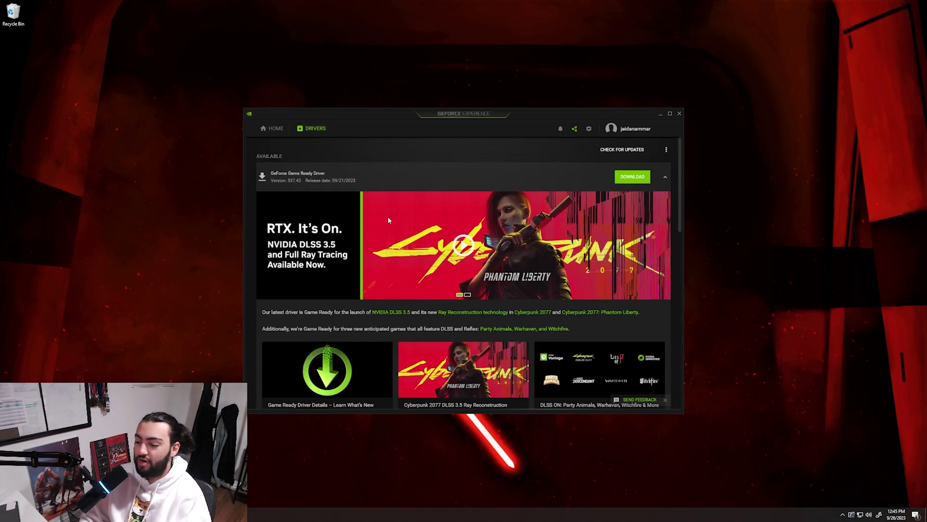
scroll(389, 219, down, 5)
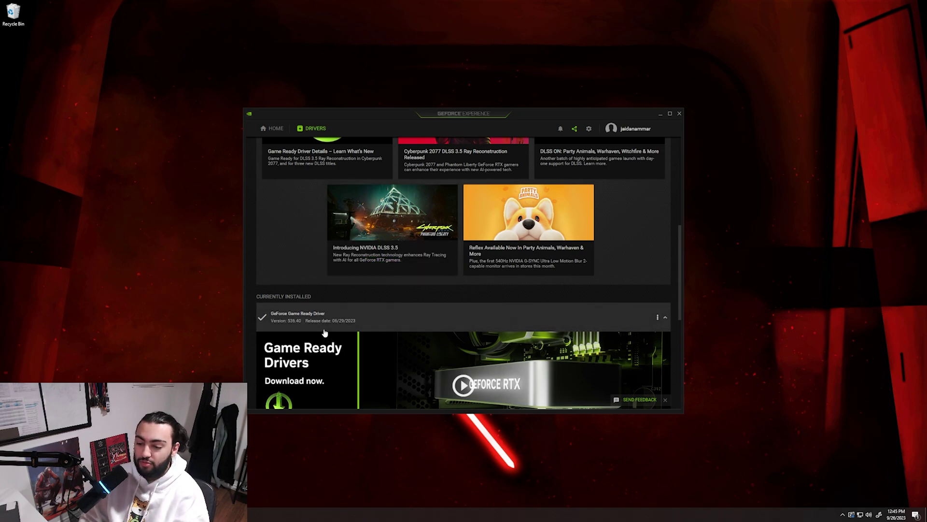
scroll(325, 333, up, 5)
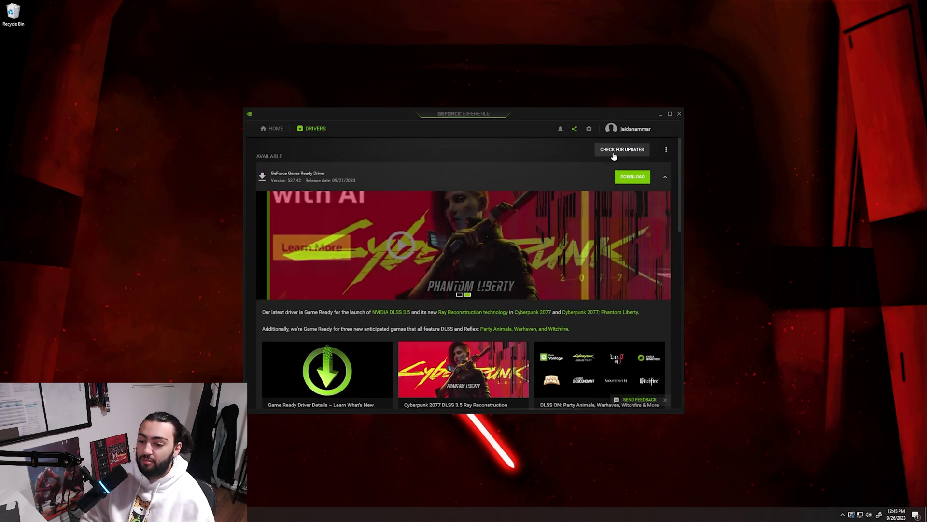
click(614, 156)
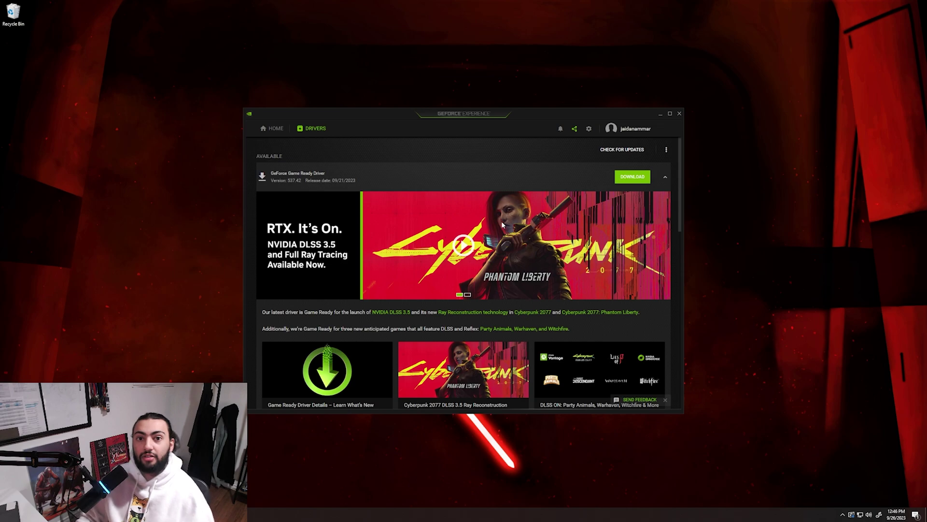
Step: Download Game Ready Driver 537.42 and install it with Express Installation
click(634, 177)
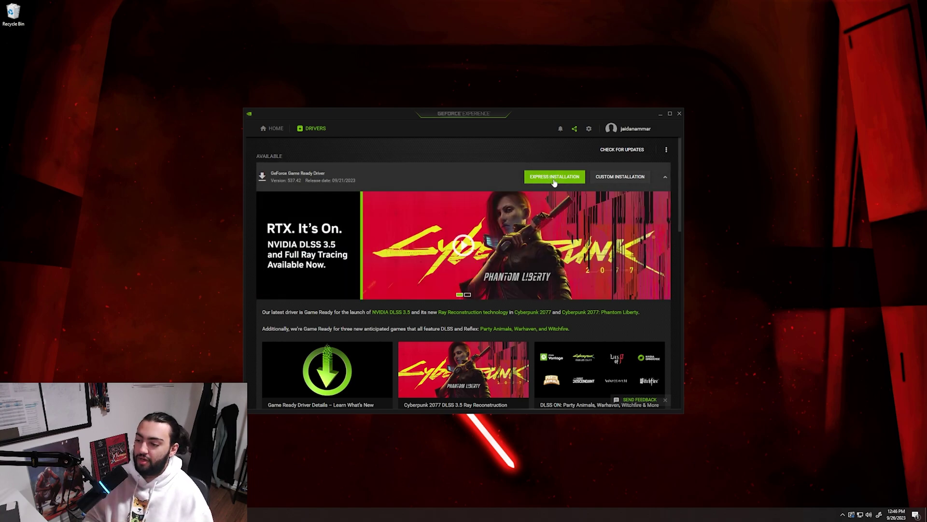
click(555, 177)
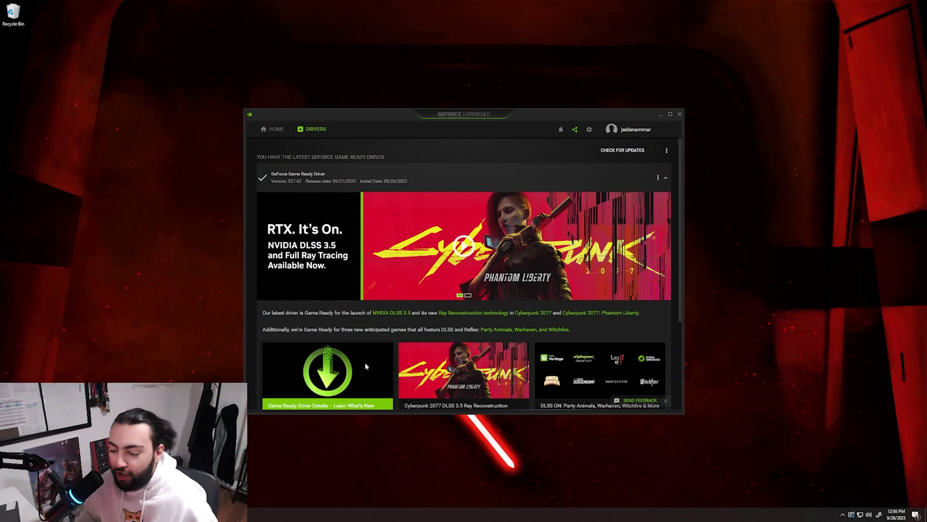
Step: Close GeForce Experience and show the hidden tray icons again
click(679, 114)
click(843, 515)
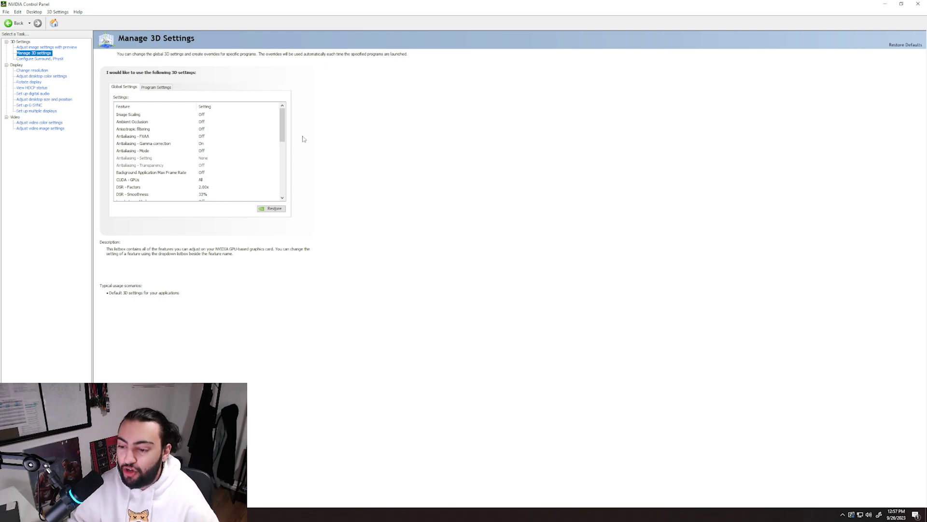
drag(286, 131, 284, 154)
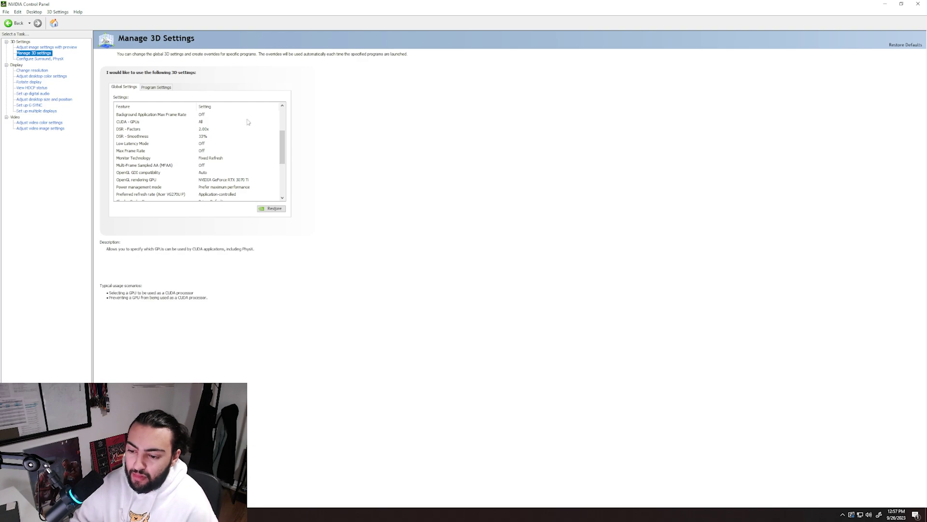
drag(284, 142, 283, 166)
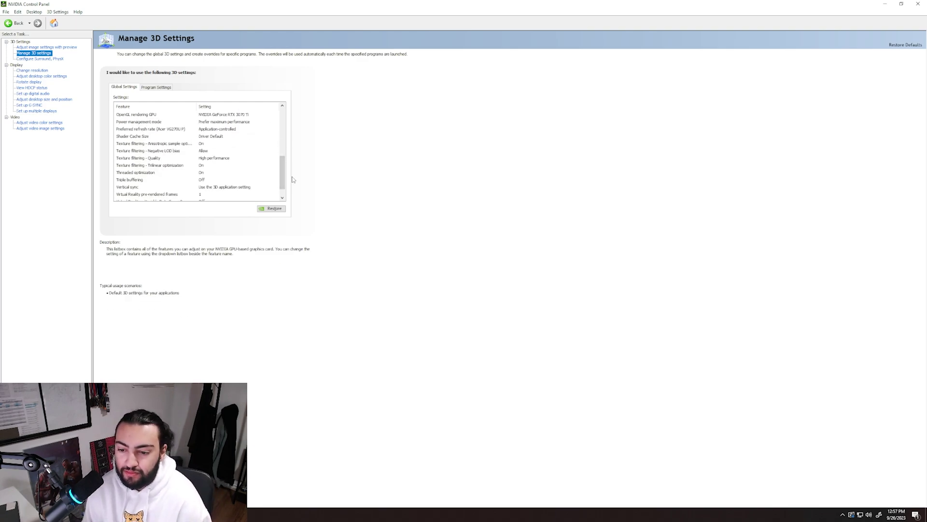
drag(283, 182, 283, 199)
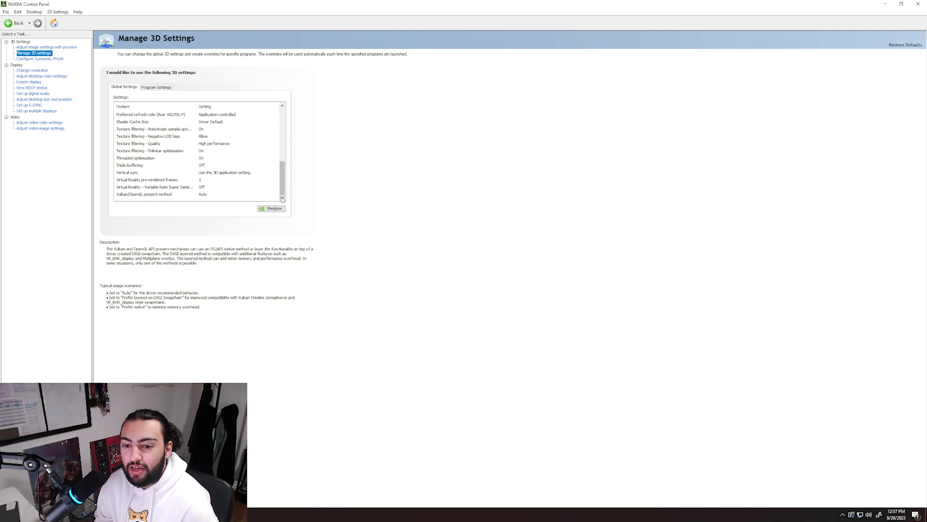
Step: Move down the task tree to the Configure Surround, PhysX page
key(Down)
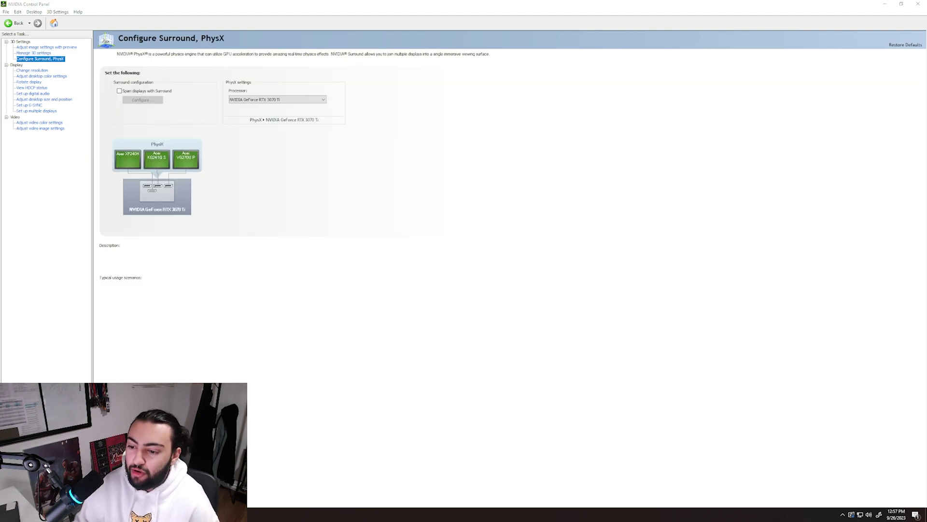
Step: Set the PhysX processor to the NVIDIA GeForce RTX 3070 Ti
click(277, 99)
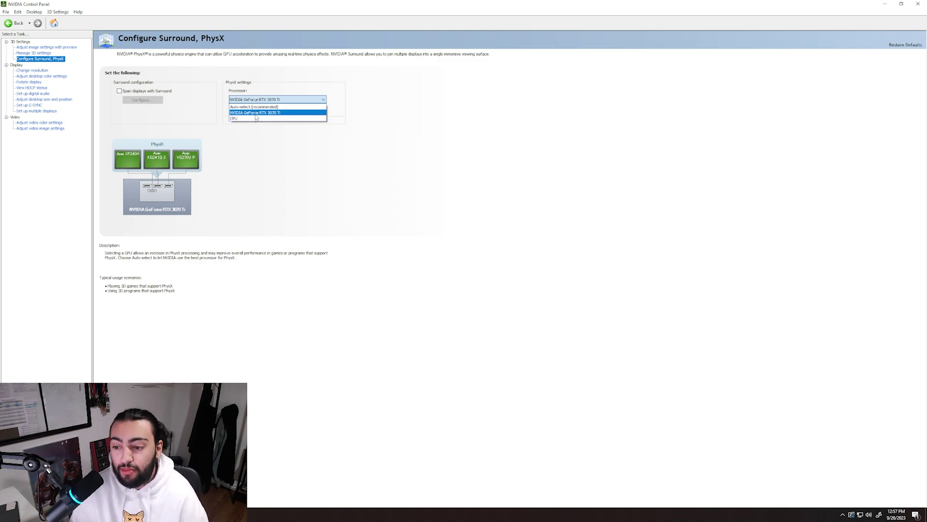
click(255, 113)
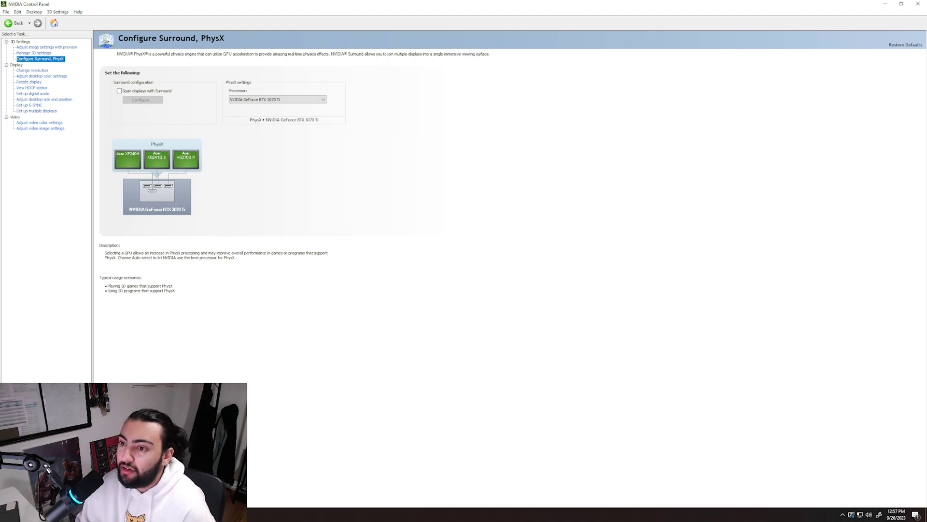
click(33, 71)
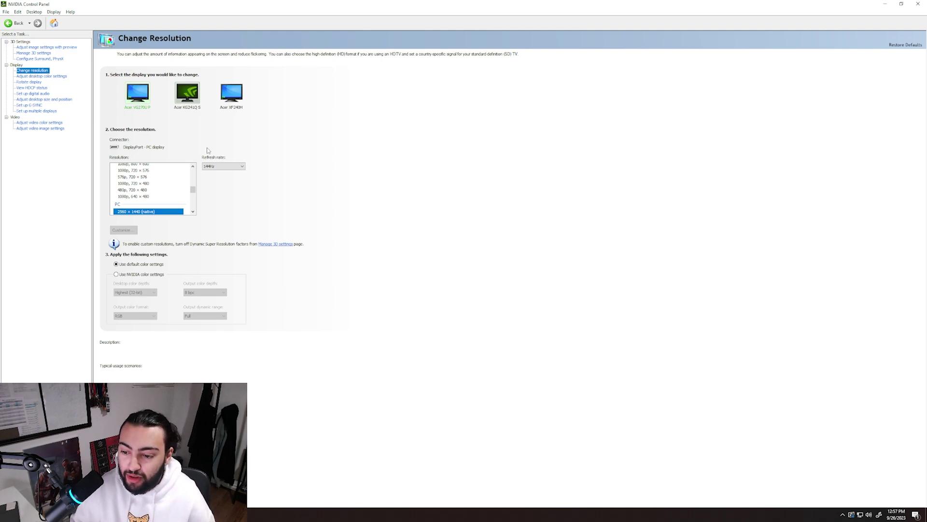
Step: Review resolution and refresh-rate options on each display, including the XF240H and VG270U P
click(223, 166)
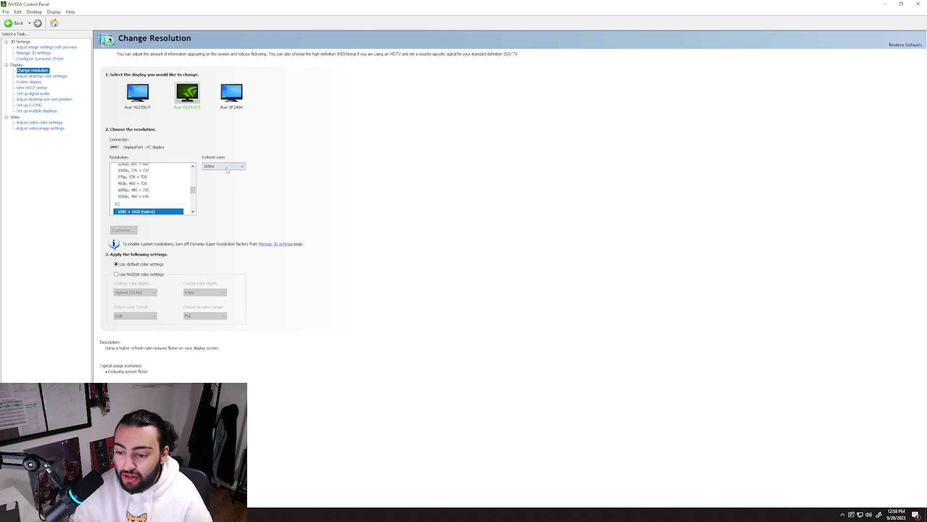
click(227, 170)
click(227, 174)
click(220, 166)
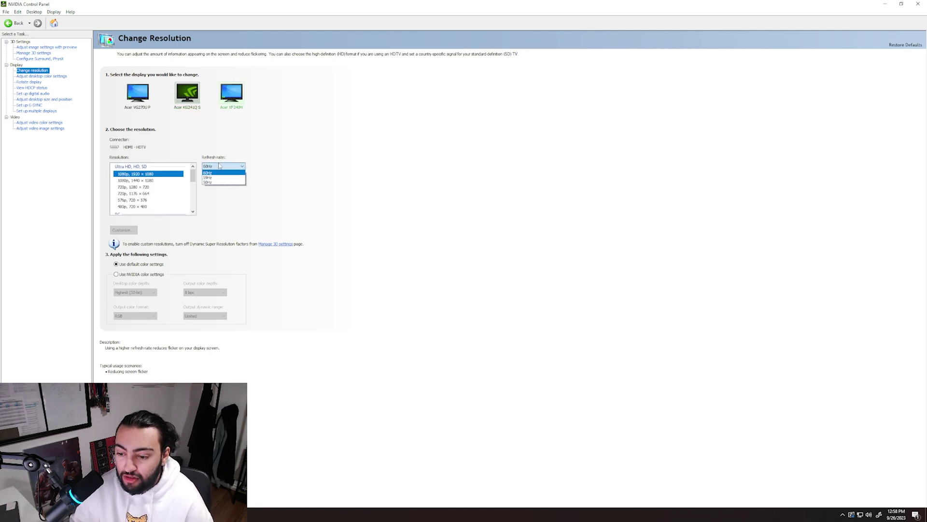
click(138, 92)
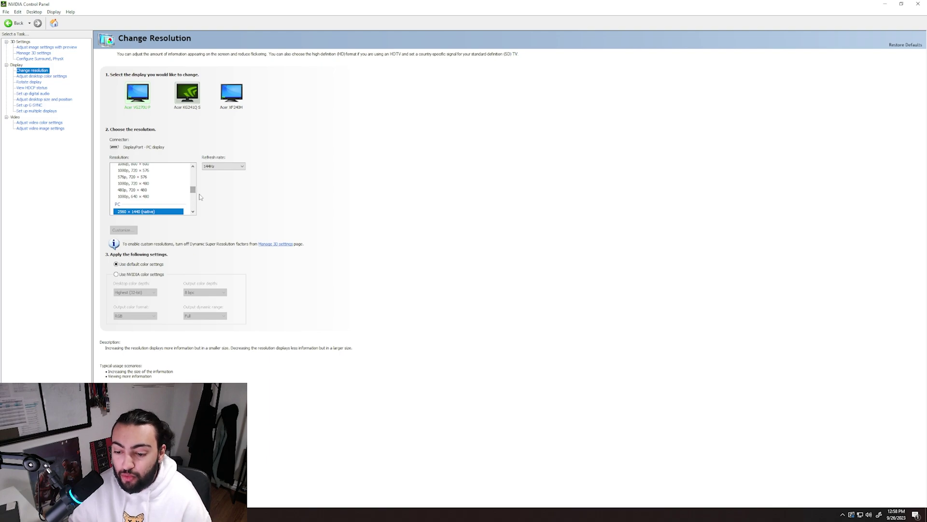
scroll(193, 181, up, 5)
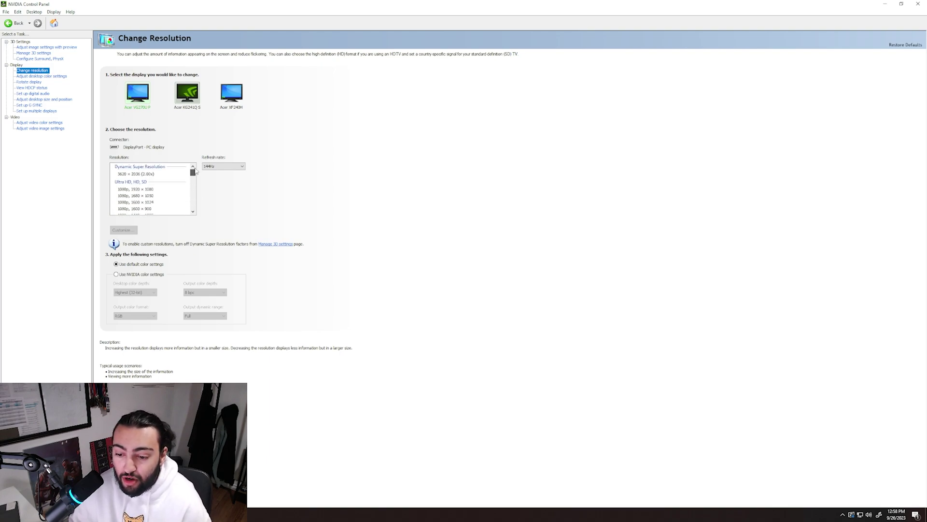
drag(197, 171, 200, 194)
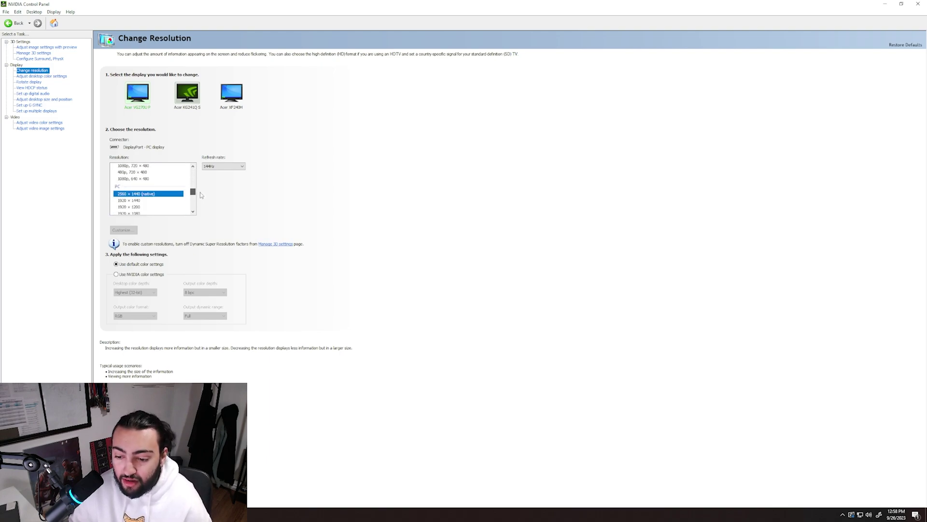
click(190, 108)
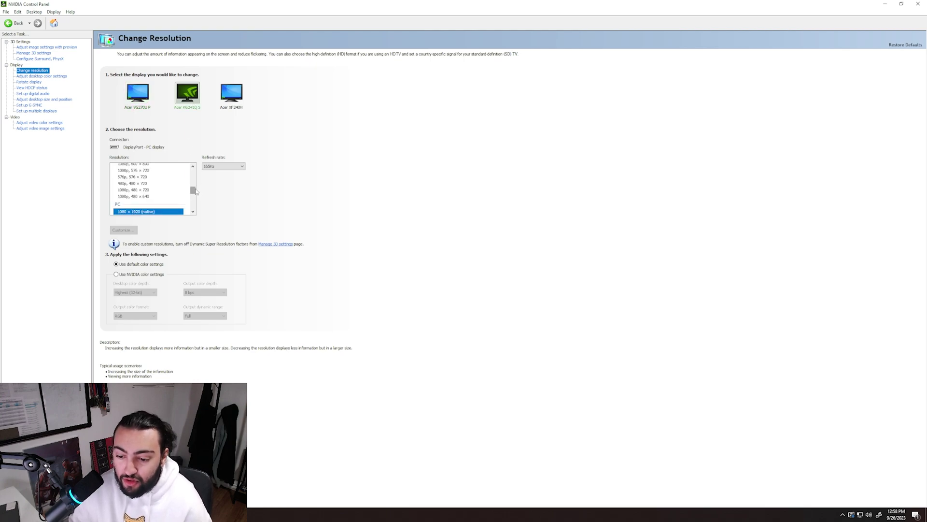
click(234, 102)
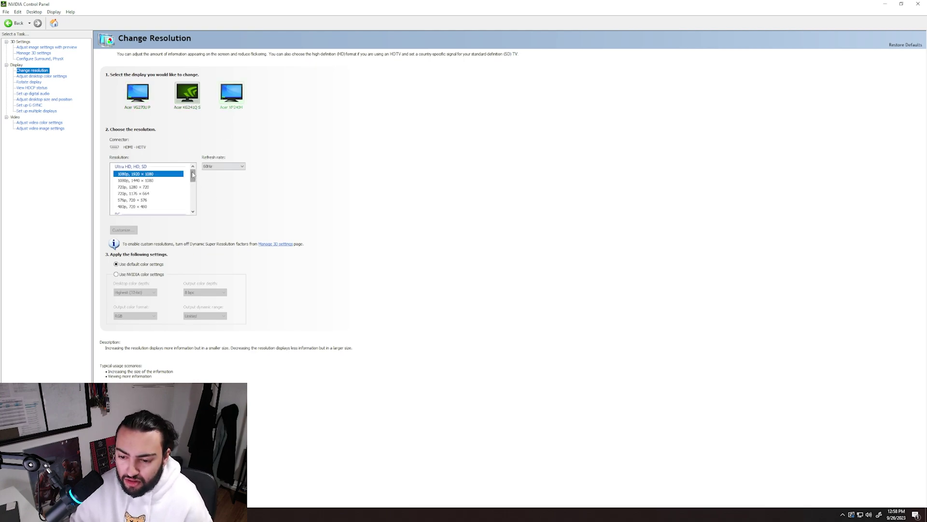
Step: Set the Acer XF240H to its native 1920 x 1080 at 120Hz
drag(193, 174, 193, 190)
click(142, 166)
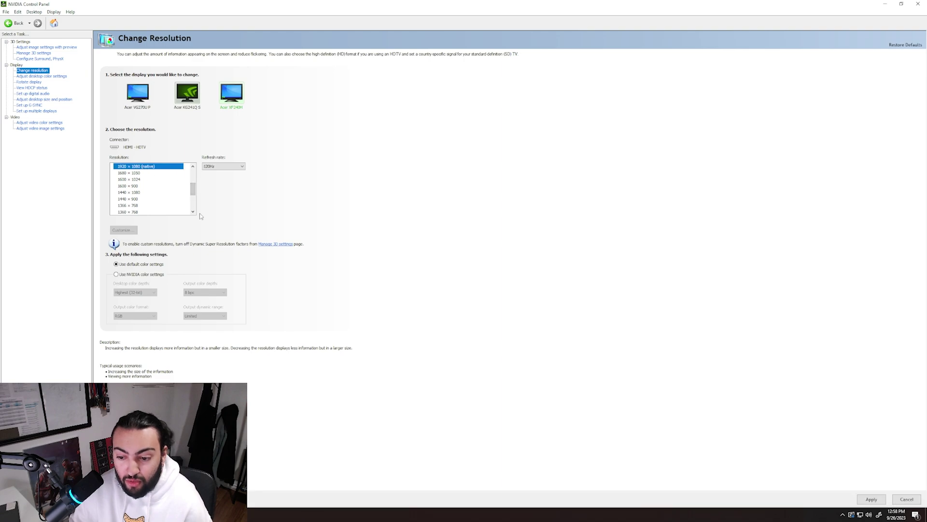
click(213, 167)
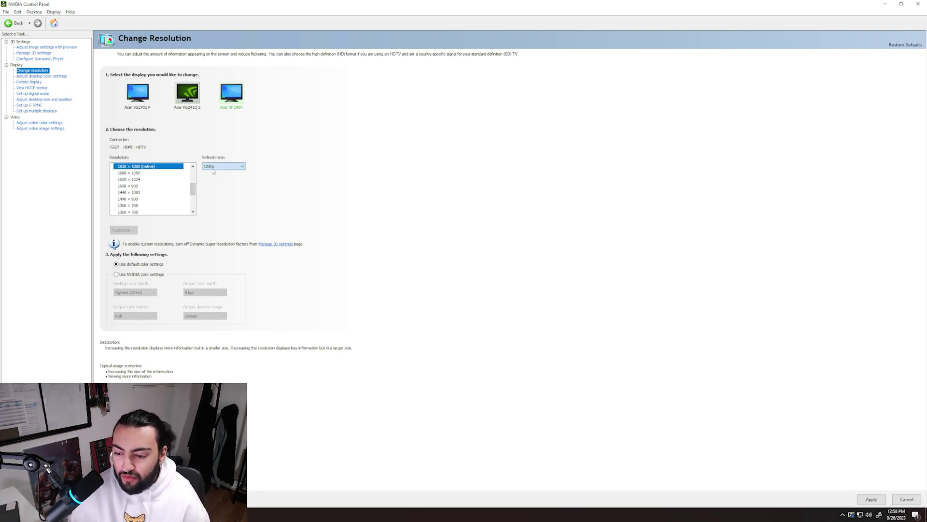
drag(197, 190, 196, 175)
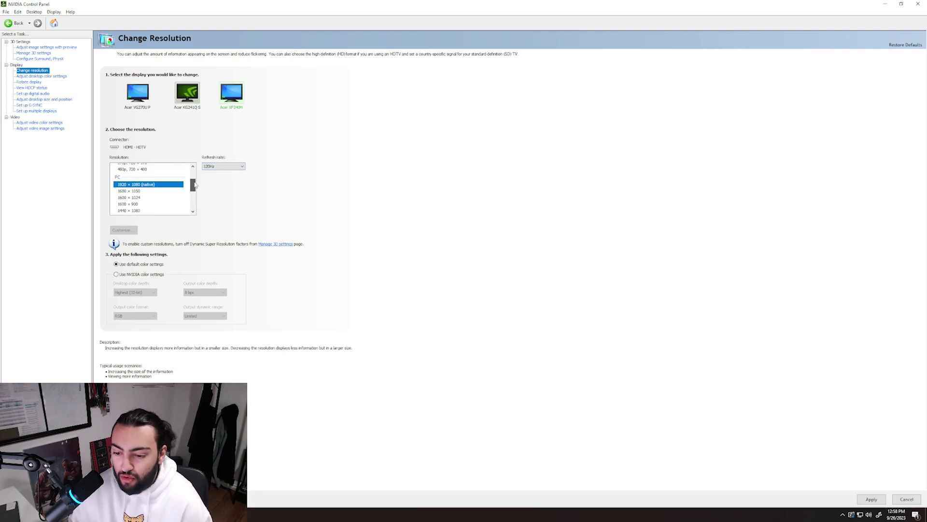
click(169, 173)
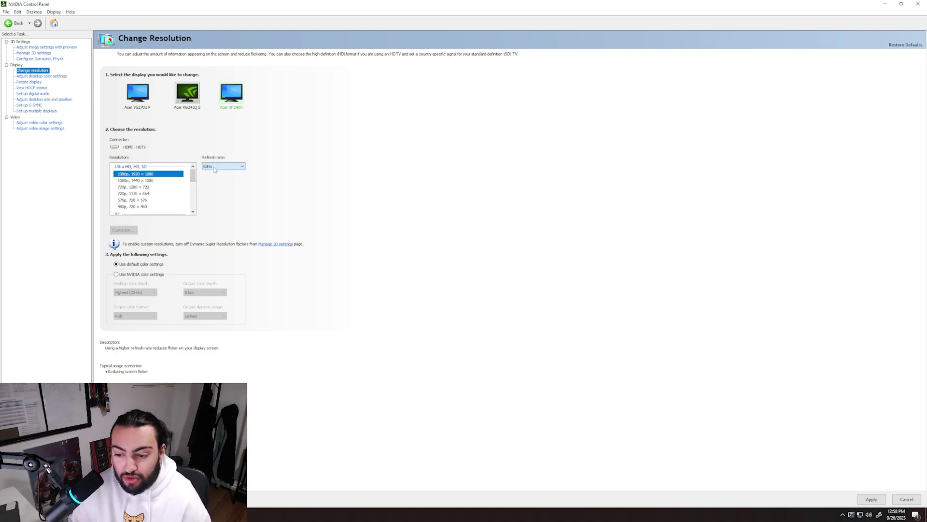
scroll(171, 178, down, 3)
scroll(172, 180, down, 2)
scroll(193, 190, up, 1)
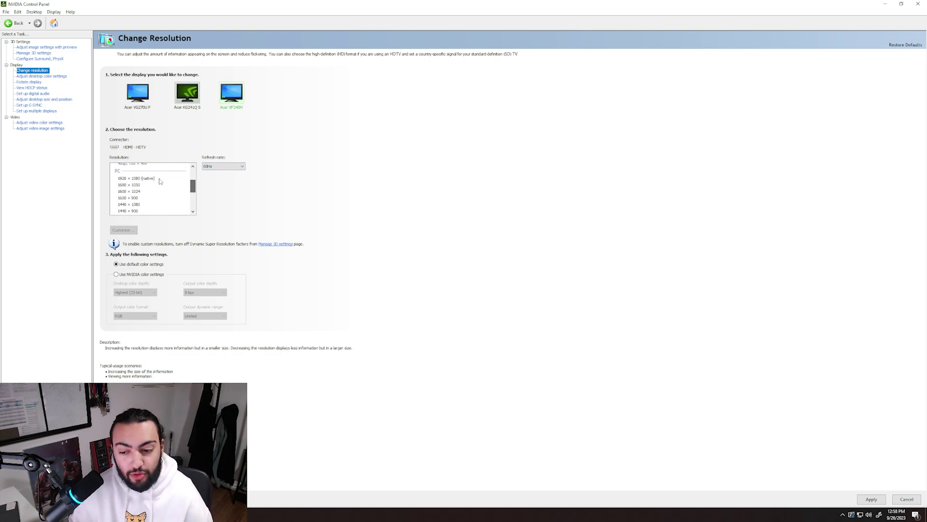
click(161, 179)
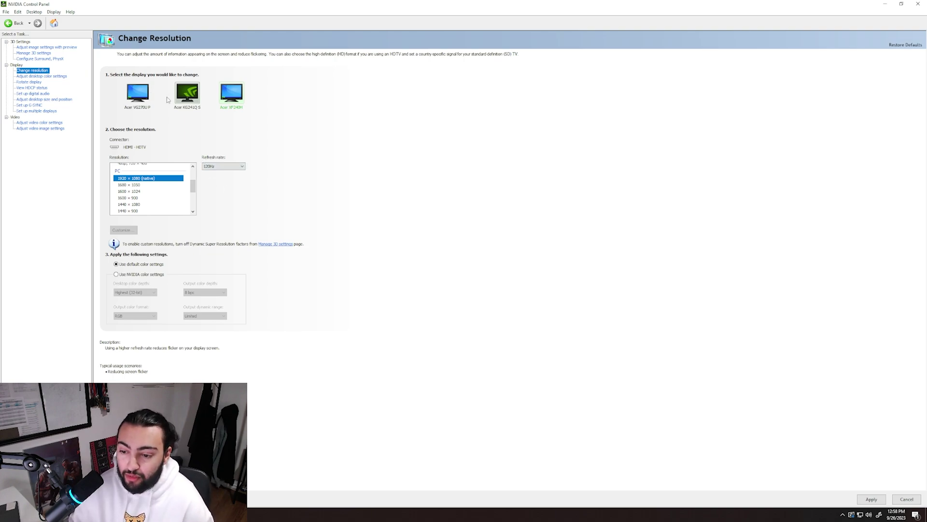
scroll(193, 187, up, 2)
scroll(196, 184, down, 1)
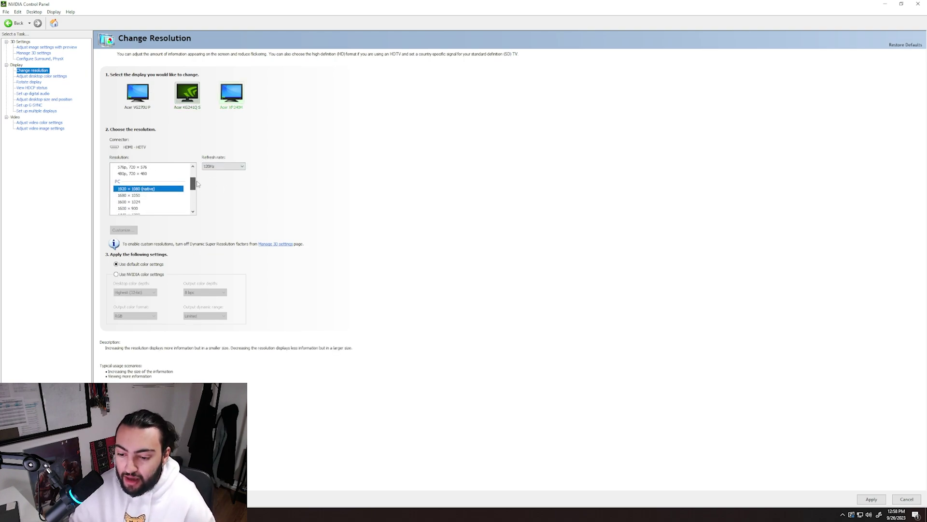
click(42, 76)
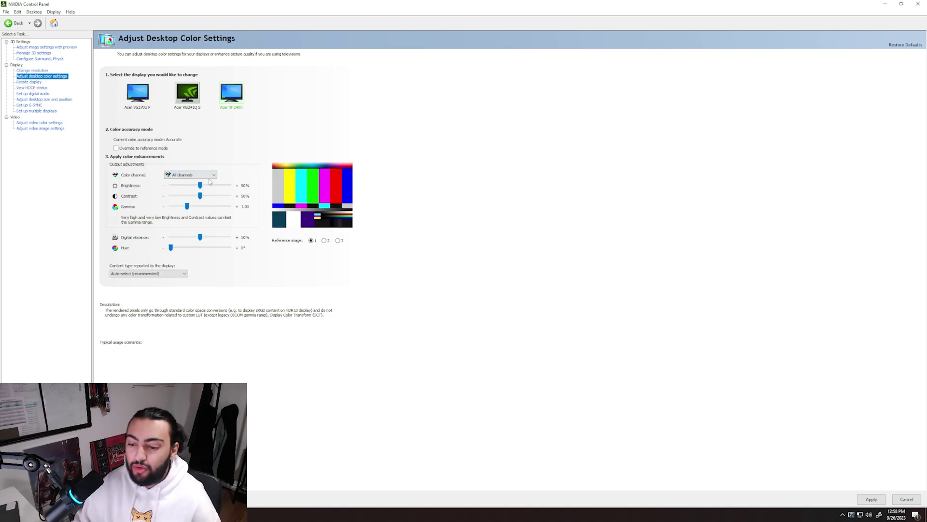
mouse_move(201, 195)
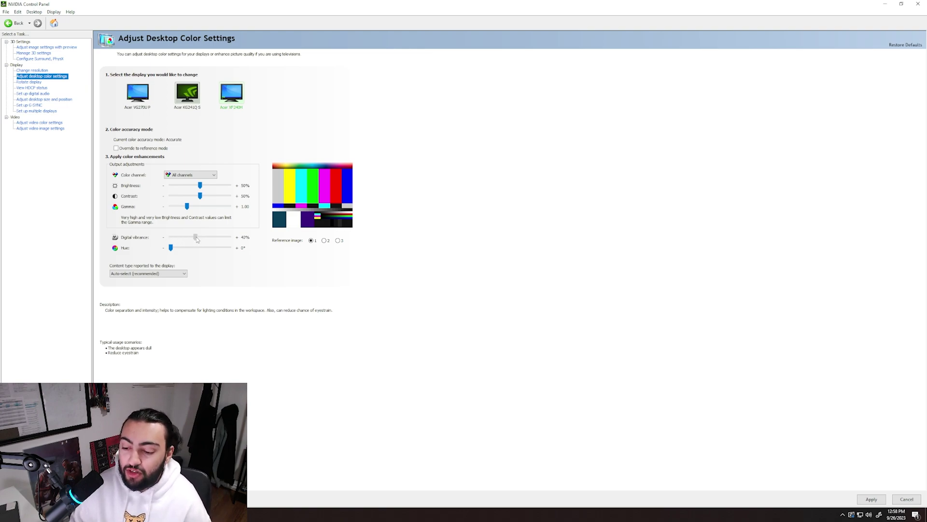
Step: Adjust digital vibrance to about 50%, then select the Acer XF240H display
drag(196, 239, 203, 244)
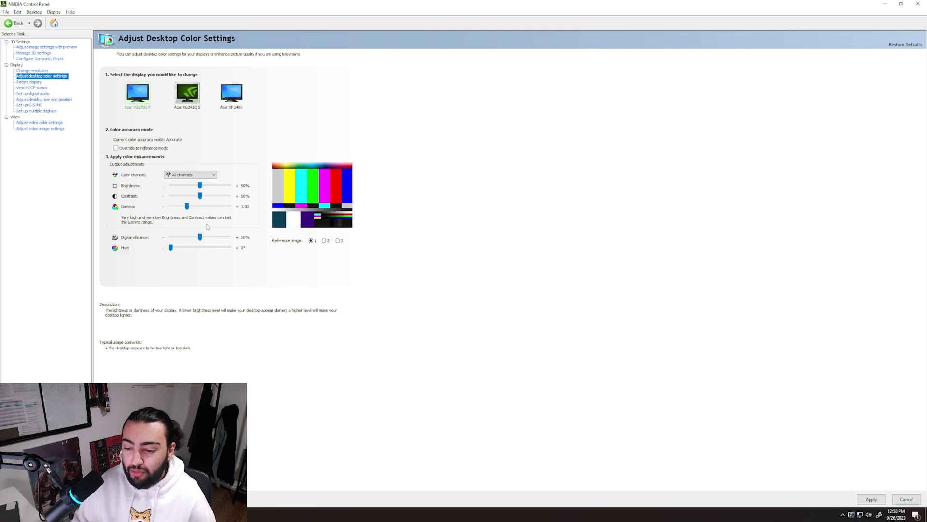
drag(201, 237, 193, 238)
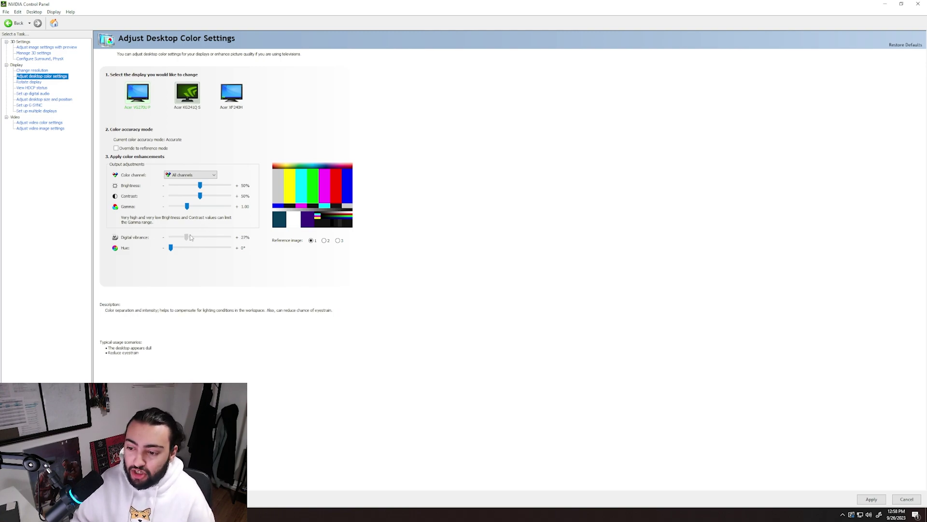
drag(188, 238, 199, 245)
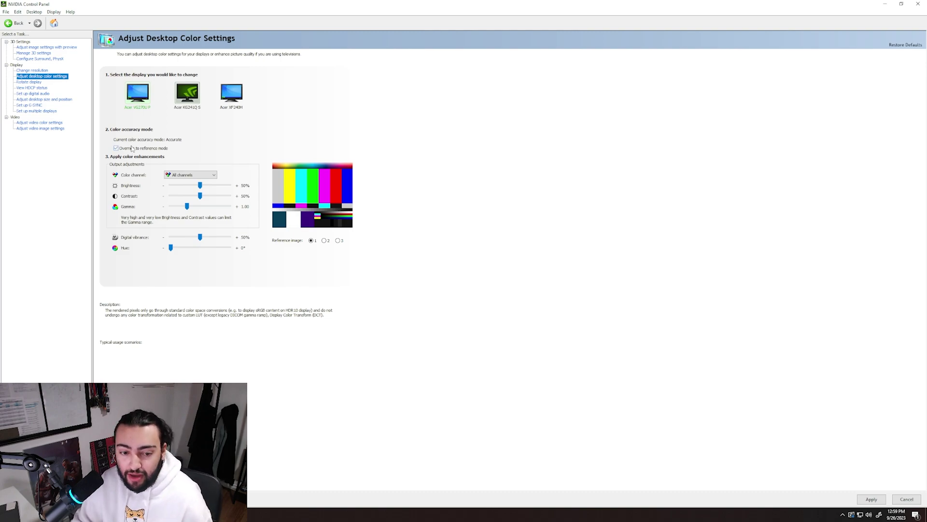
click(232, 96)
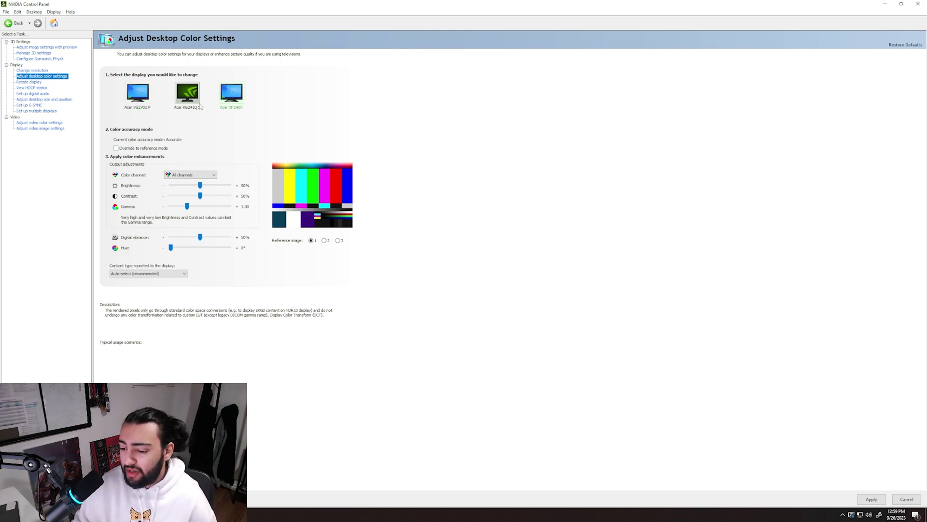
click(44, 100)
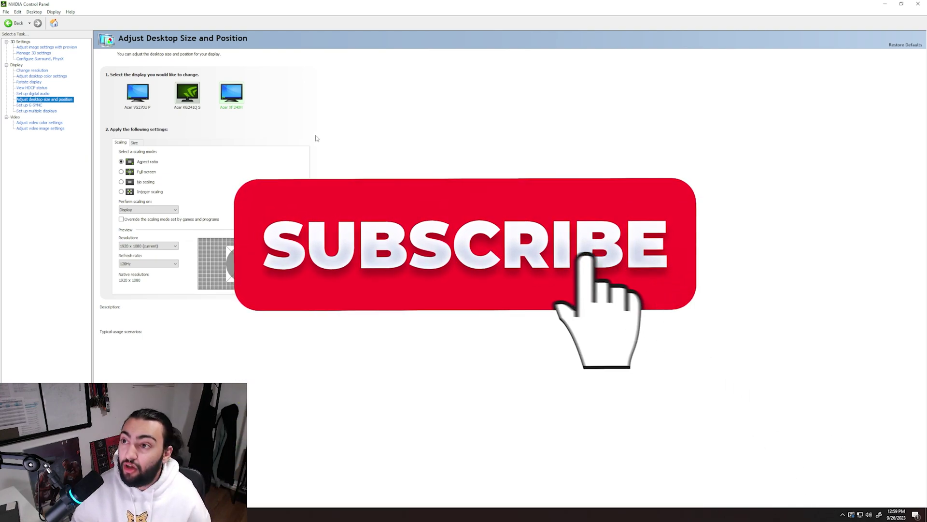
Step: Choose No scaling for the first monitor and review scaling on the other Acer displays
click(138, 93)
click(121, 171)
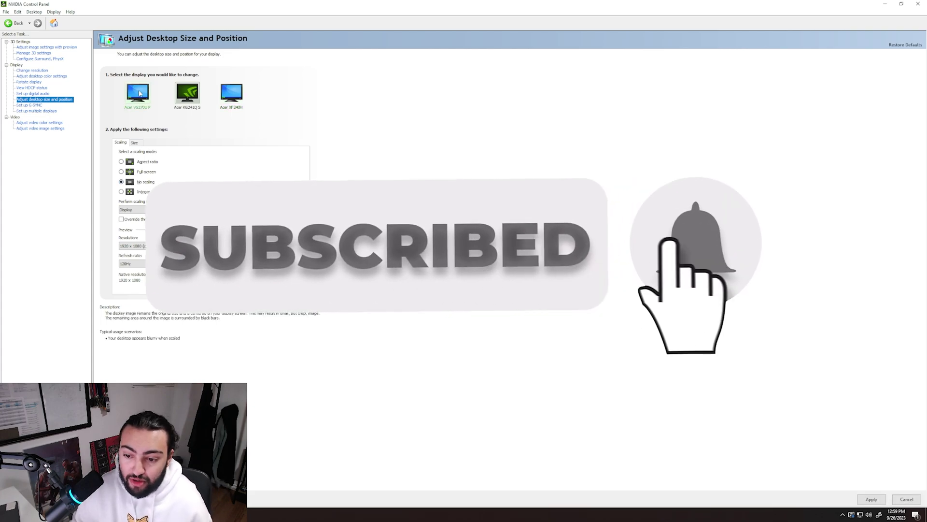
click(187, 93)
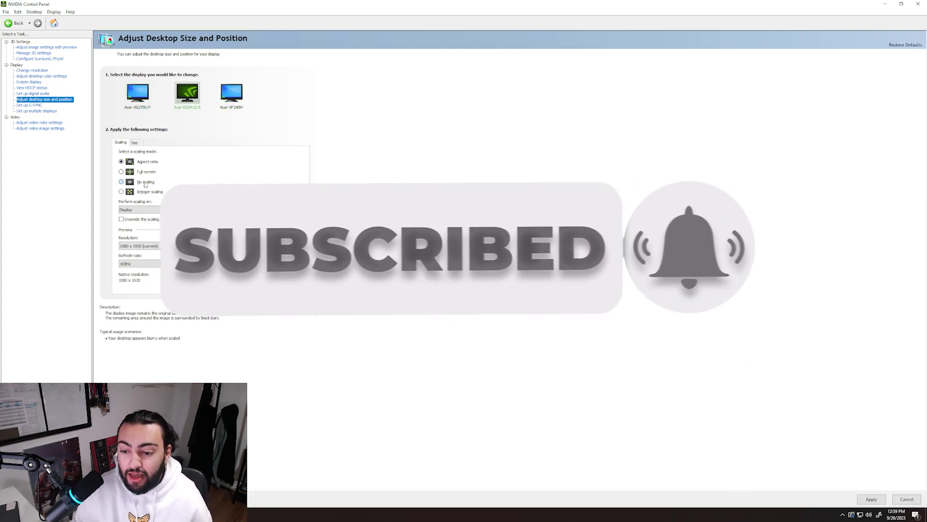
click(136, 93)
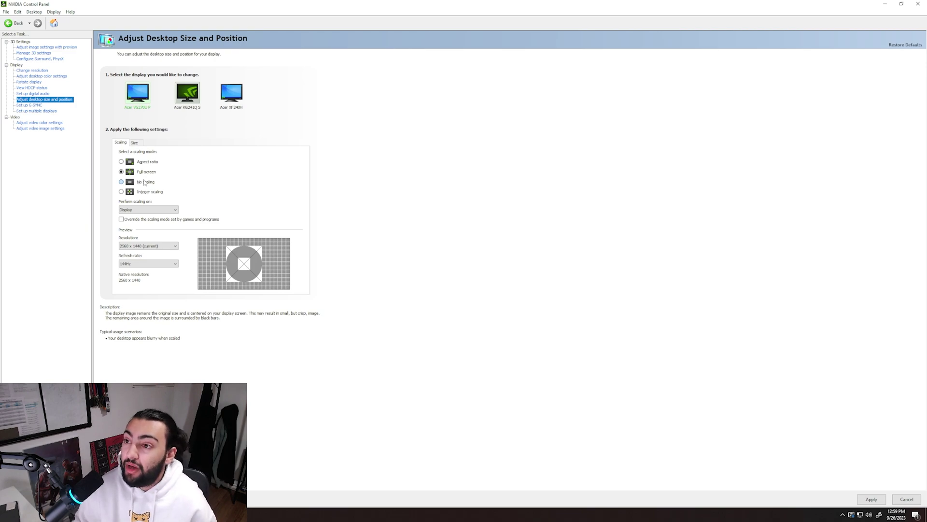
click(138, 267)
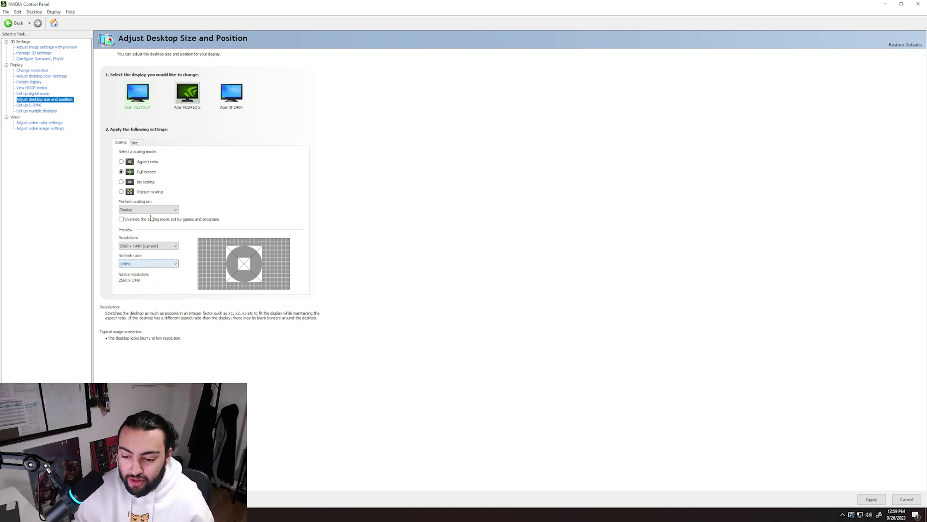
click(179, 103)
click(242, 95)
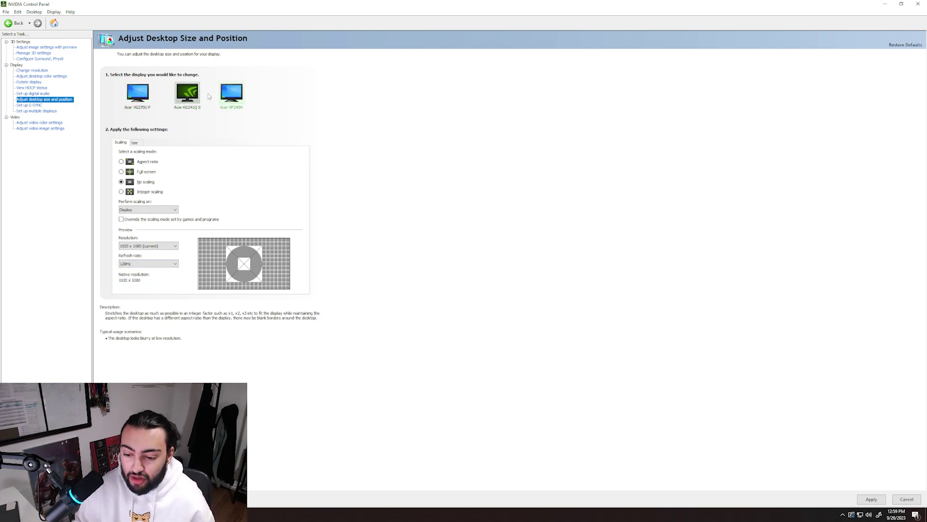
click(39, 122)
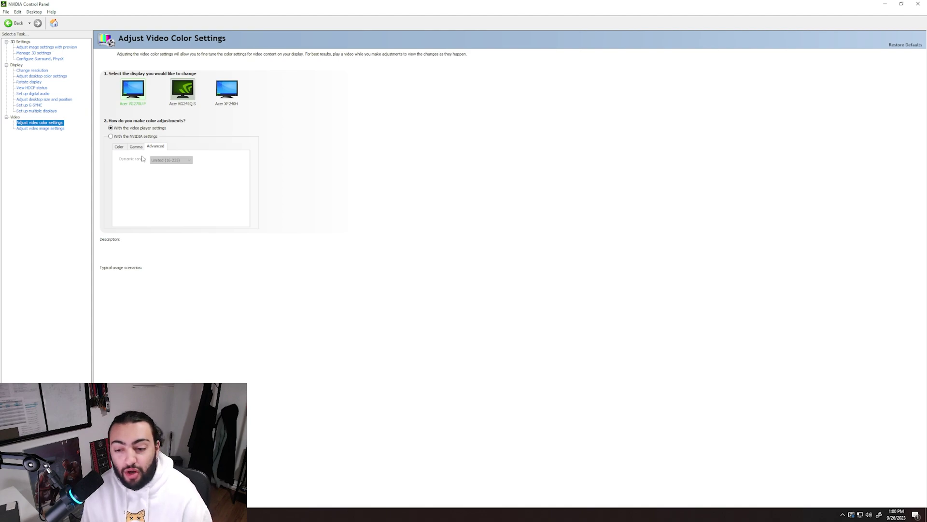
Step: Give all three monitors NVIDIA-controlled video color with Full (0-255) dynamic range
click(145, 137)
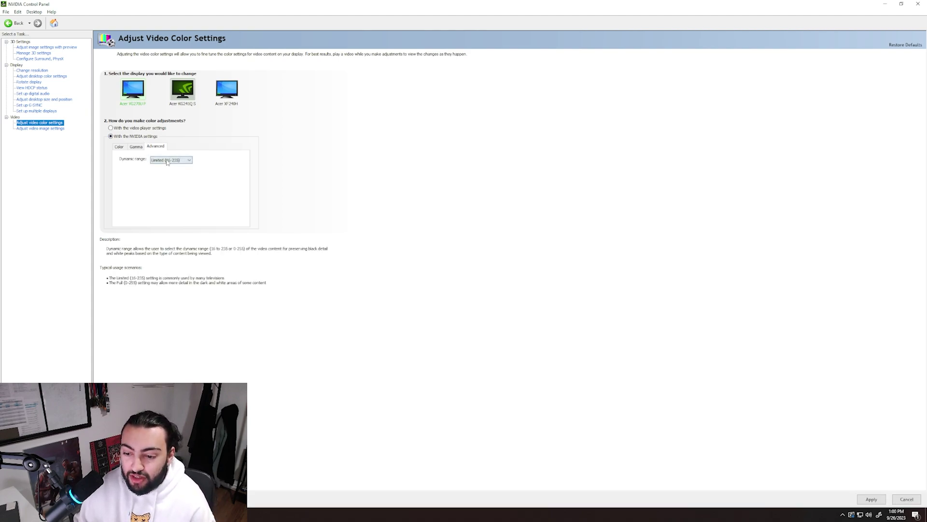
click(171, 160)
click(190, 100)
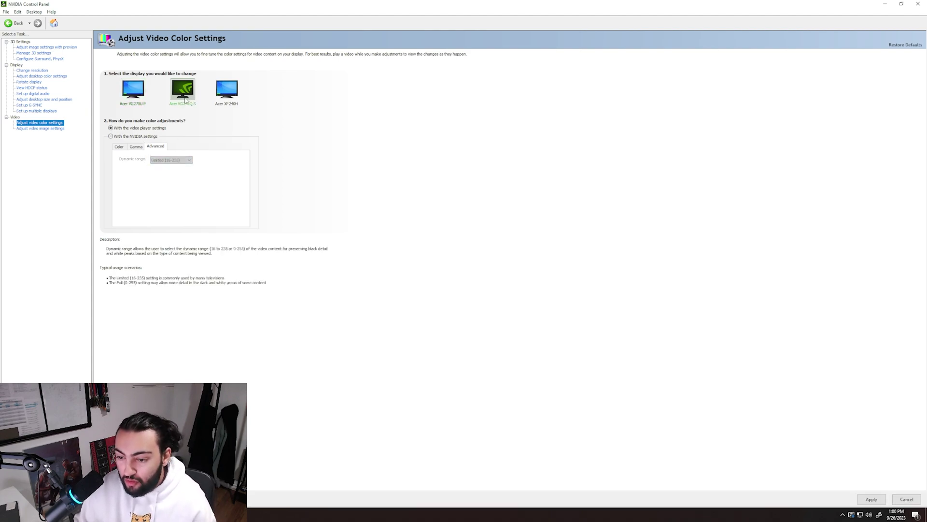
click(172, 160)
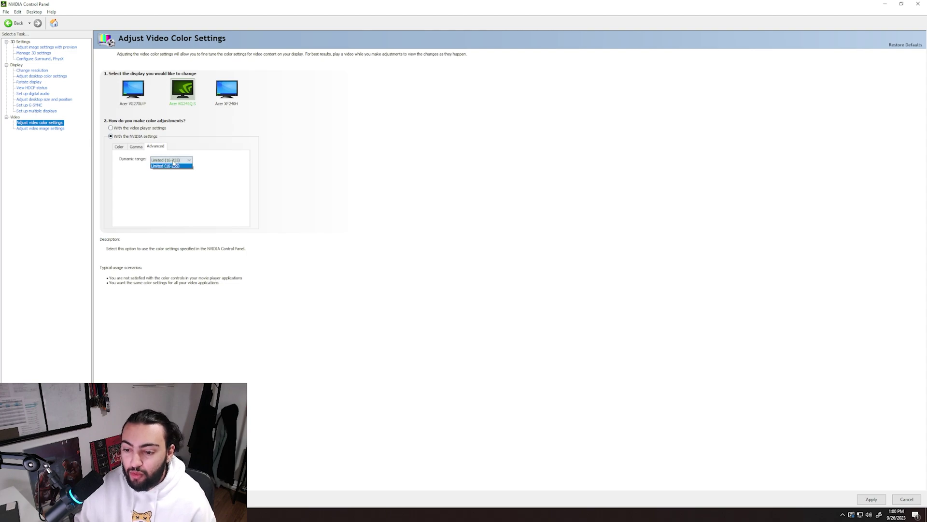
click(226, 92)
click(142, 136)
click(171, 159)
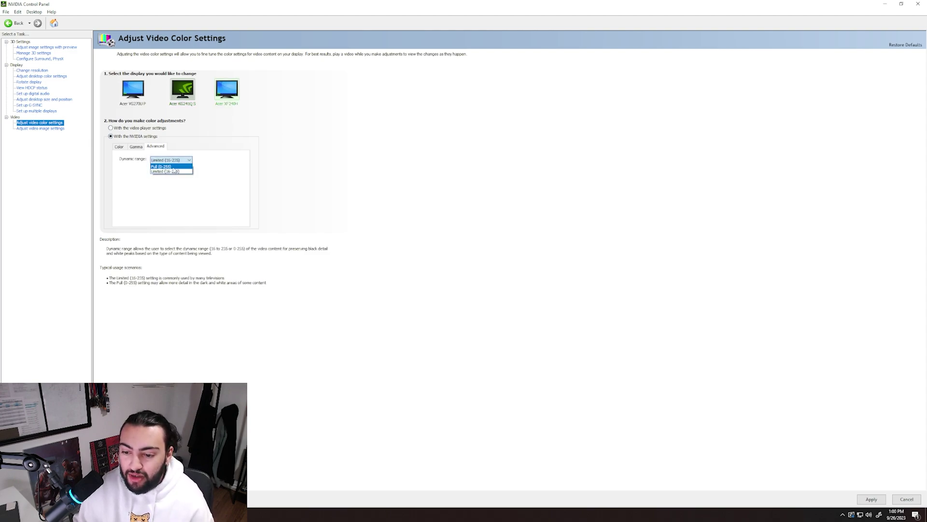
click(174, 169)
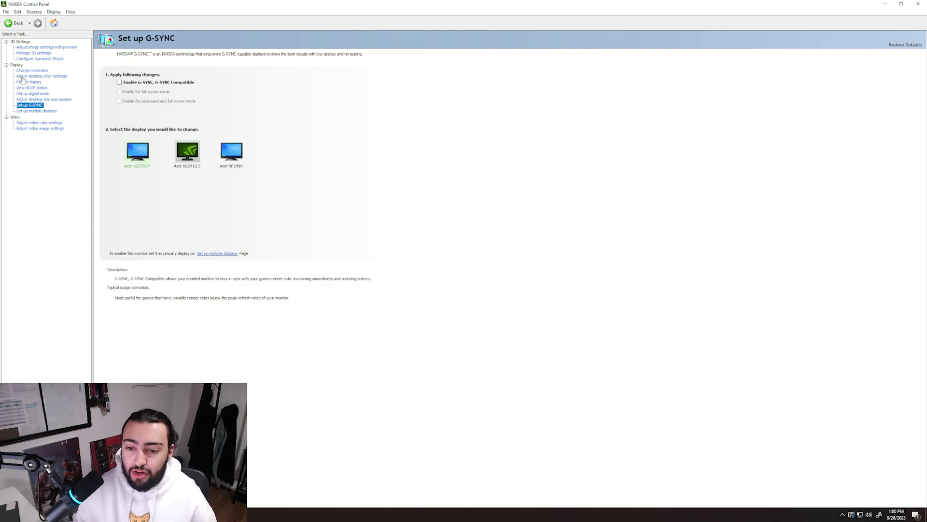
Step: Open Configure Surround, PhysX with G-SYNC left unchecked, keeping PhysX on the GeForce RTX 3070 Ti
click(35, 58)
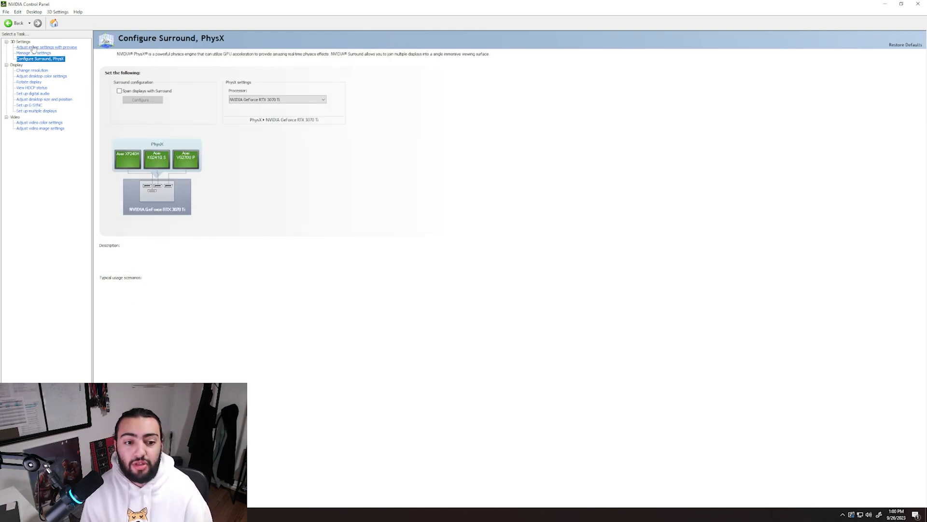